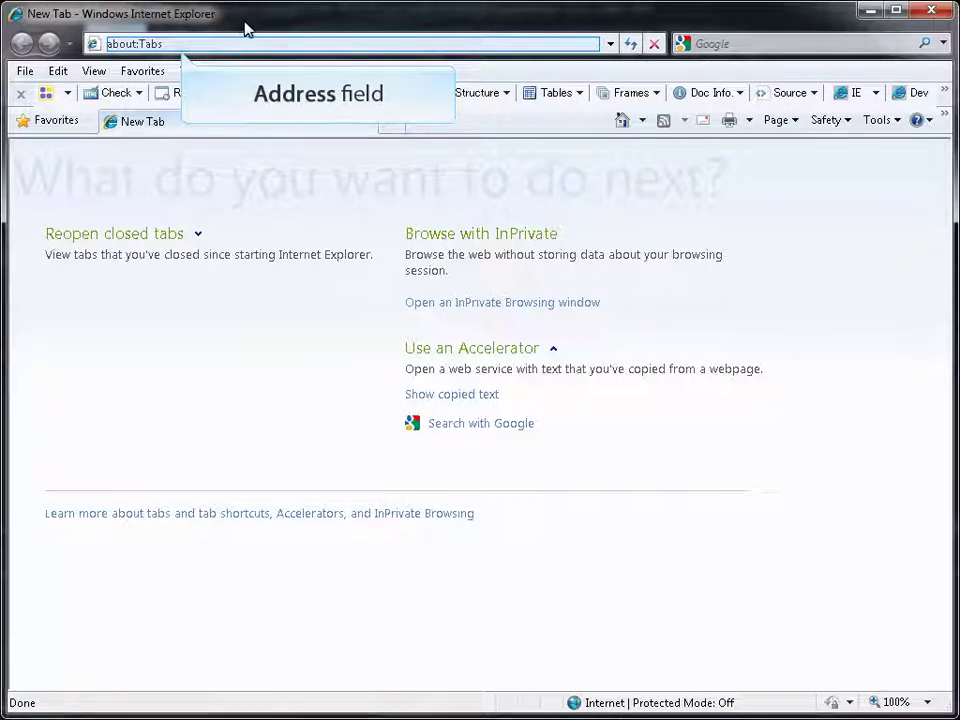
click(268, 43)
text(http://mai)
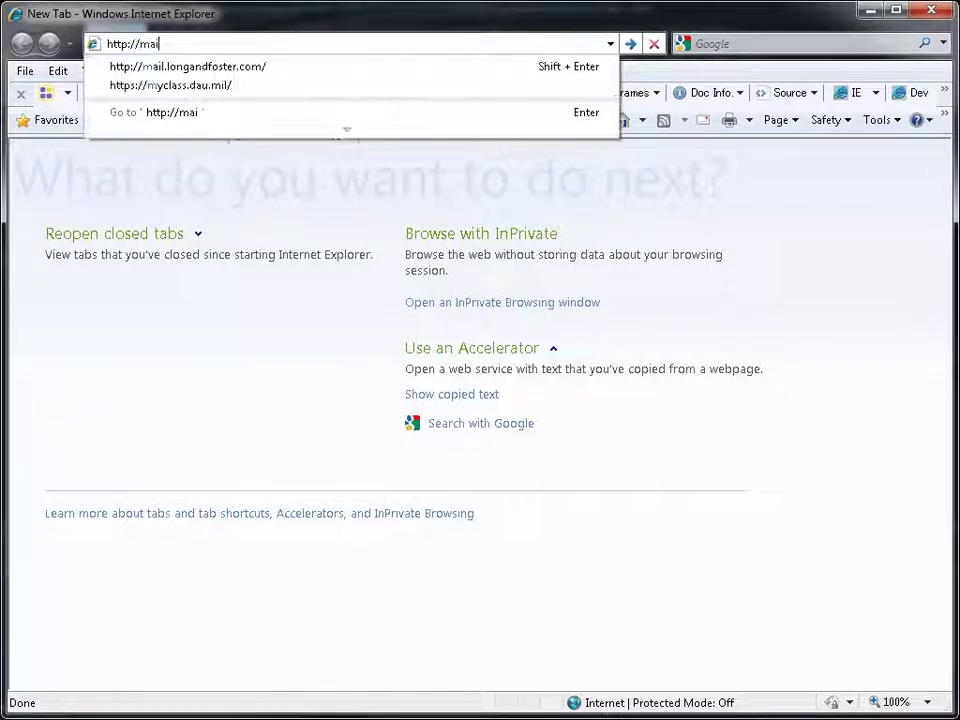
text(l.longandfoster.com)
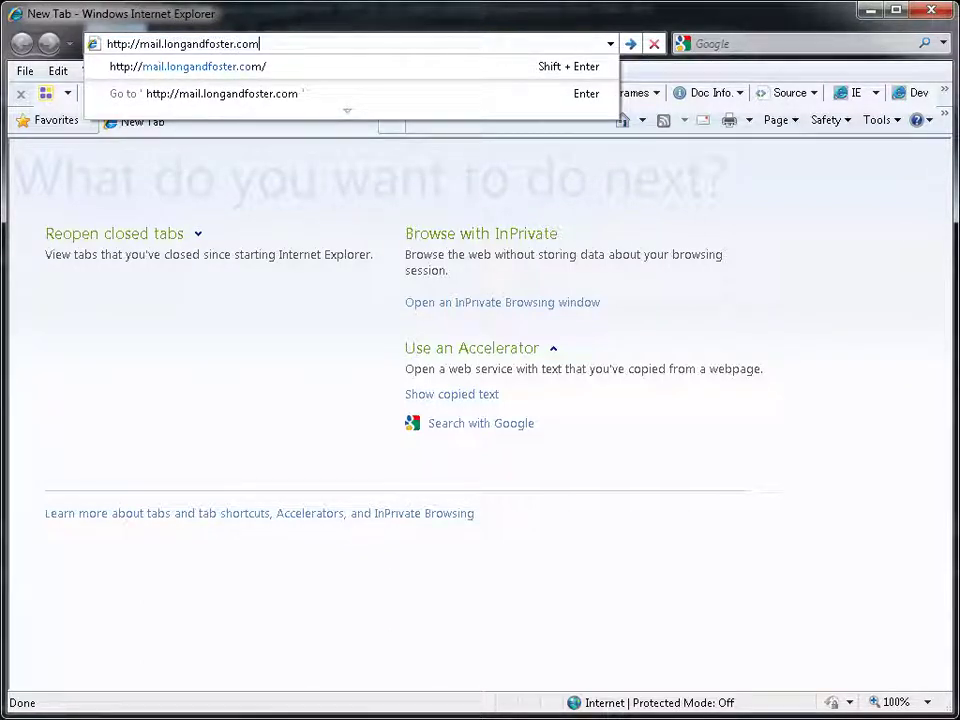
key(Return)
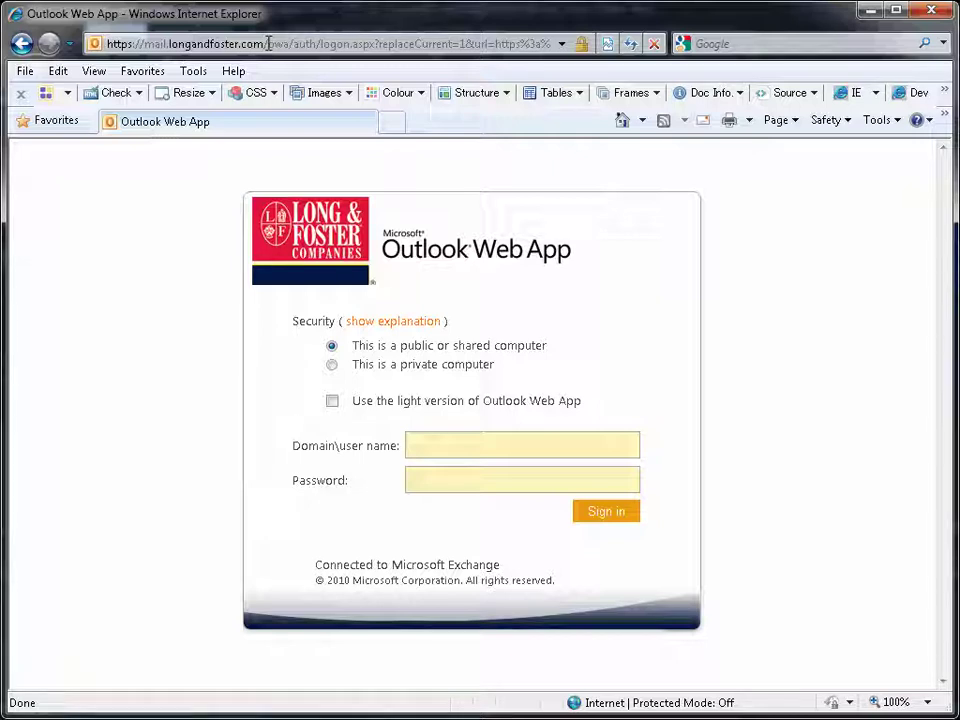
- Sign in with the domain user name and account password to reach the Inbox
click(436, 443)
text(landfnet\l2)
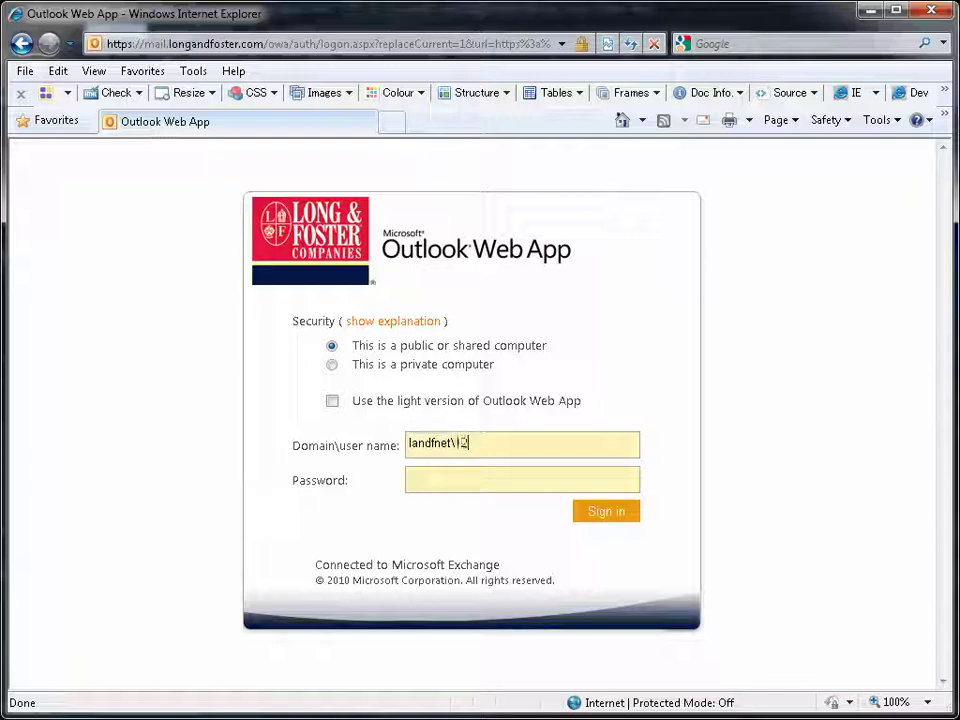
text(345)
key(Tab)
click(428, 477)
text(•••••)
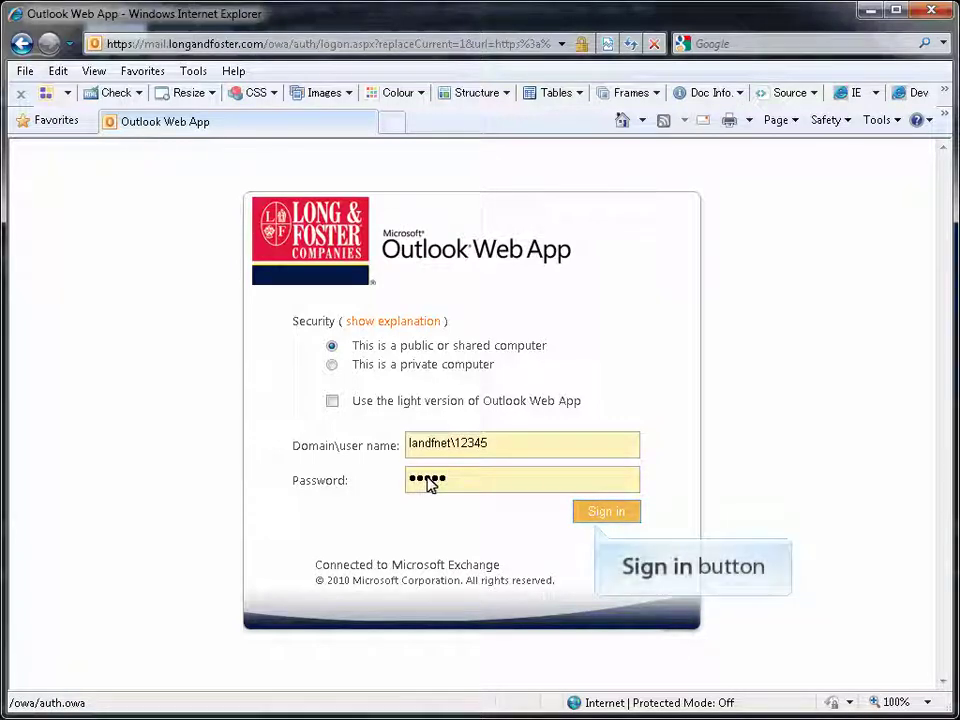
click(606, 512)
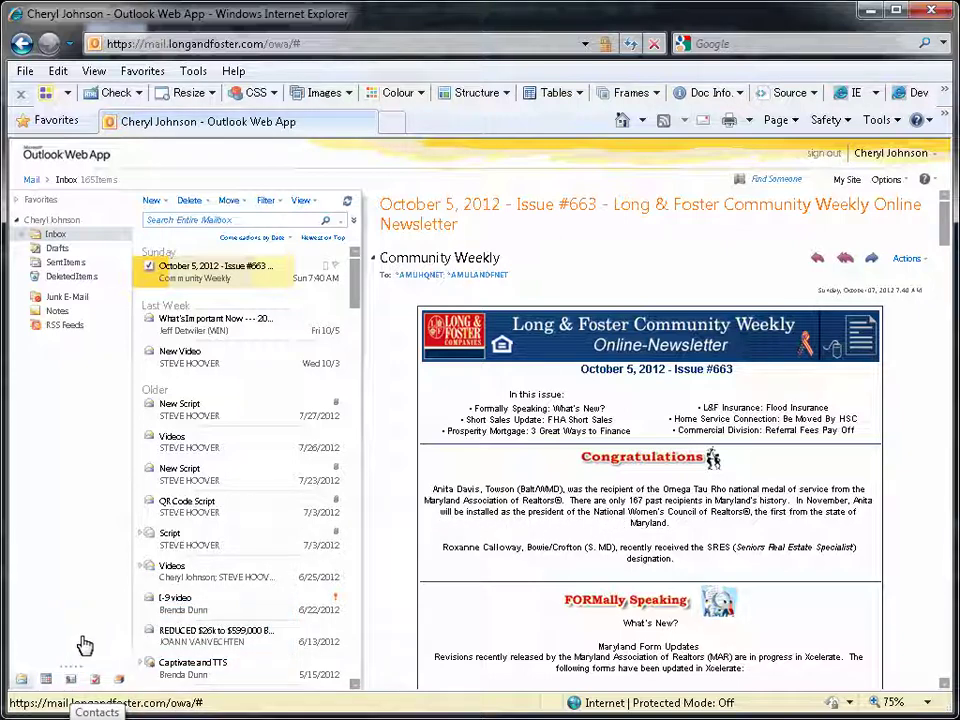
- Go to the Contacts list and start a new contact
click(71, 681)
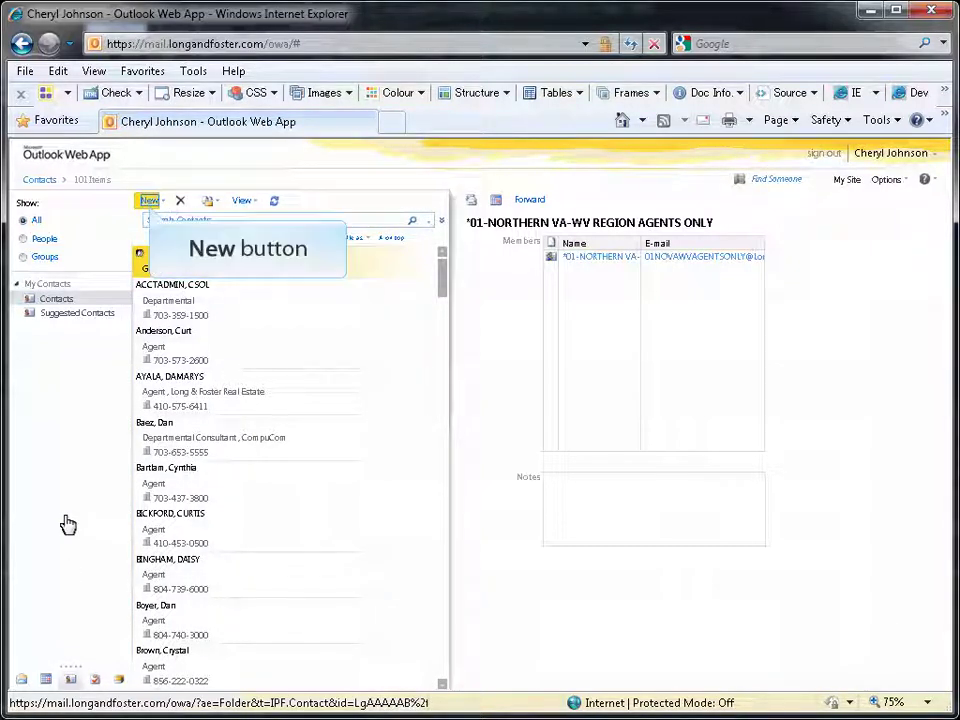
click(150, 200)
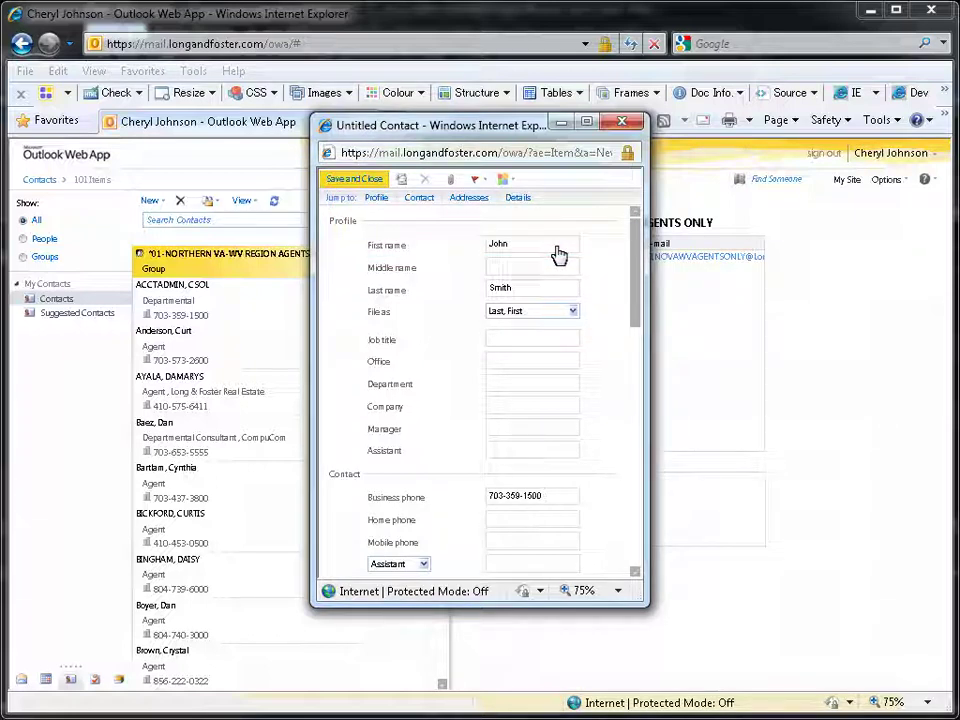
- Save the contact, then open Available Open House Dates and add its sender to contacts
click(355, 179)
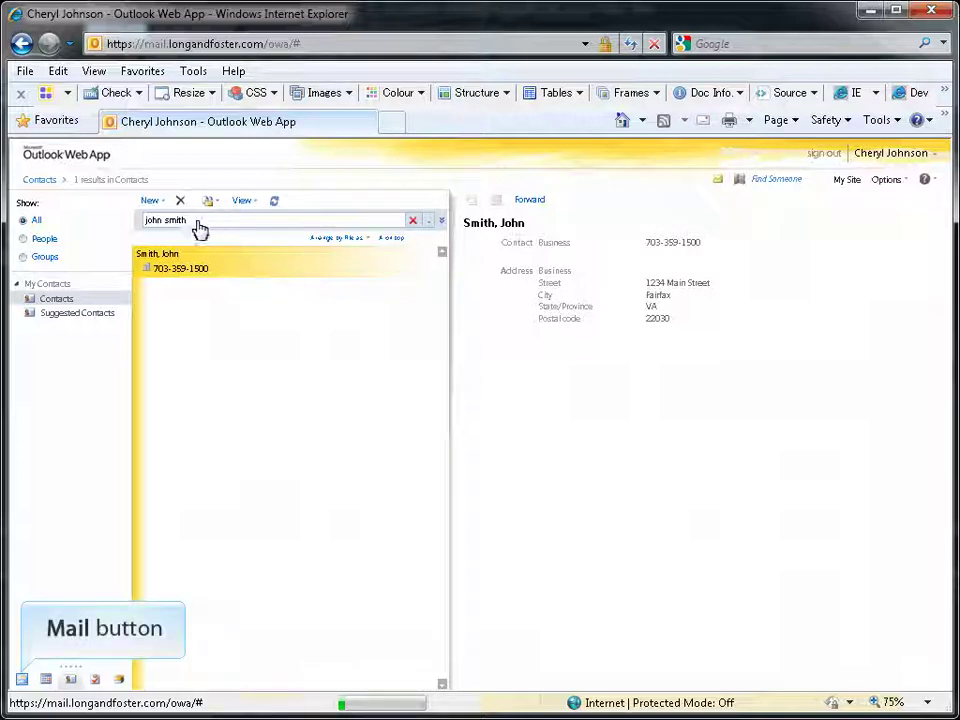
click(23, 680)
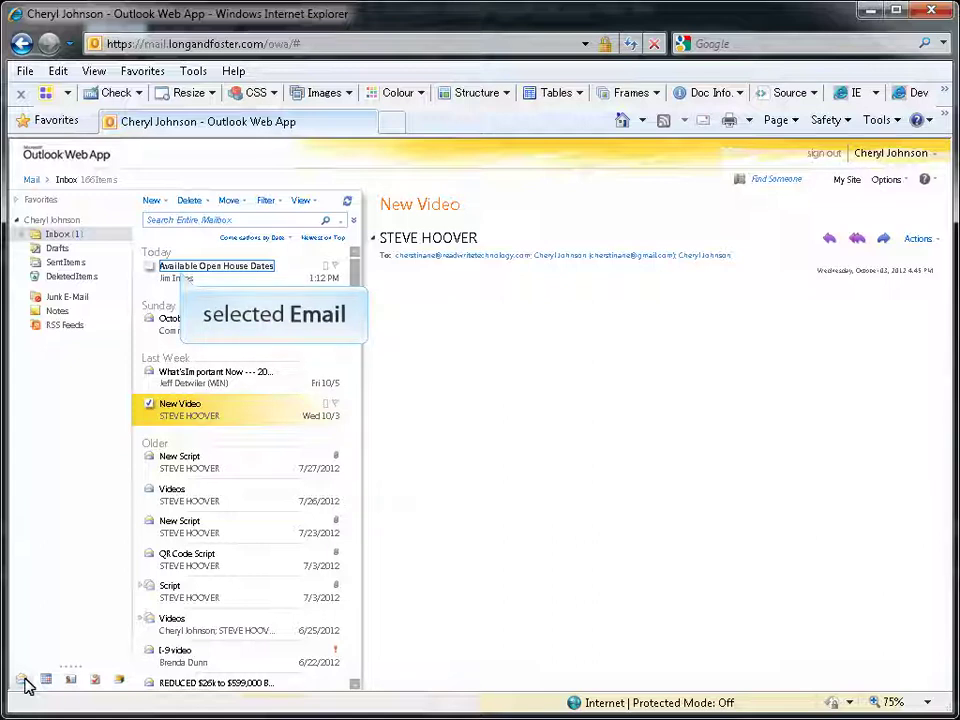
click(230, 274)
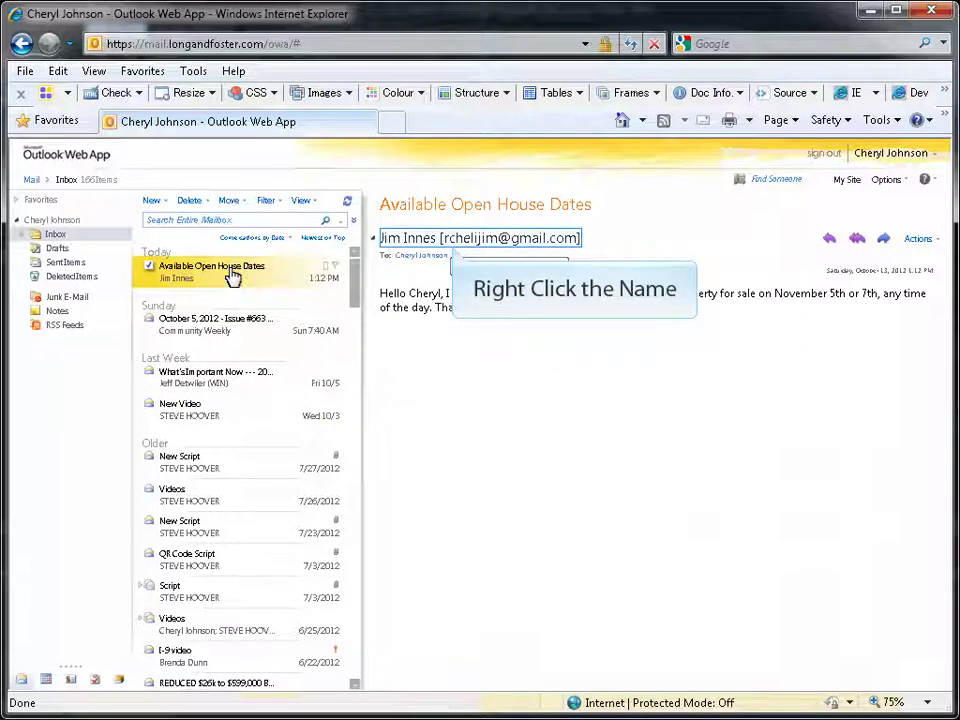
right_click(452, 246)
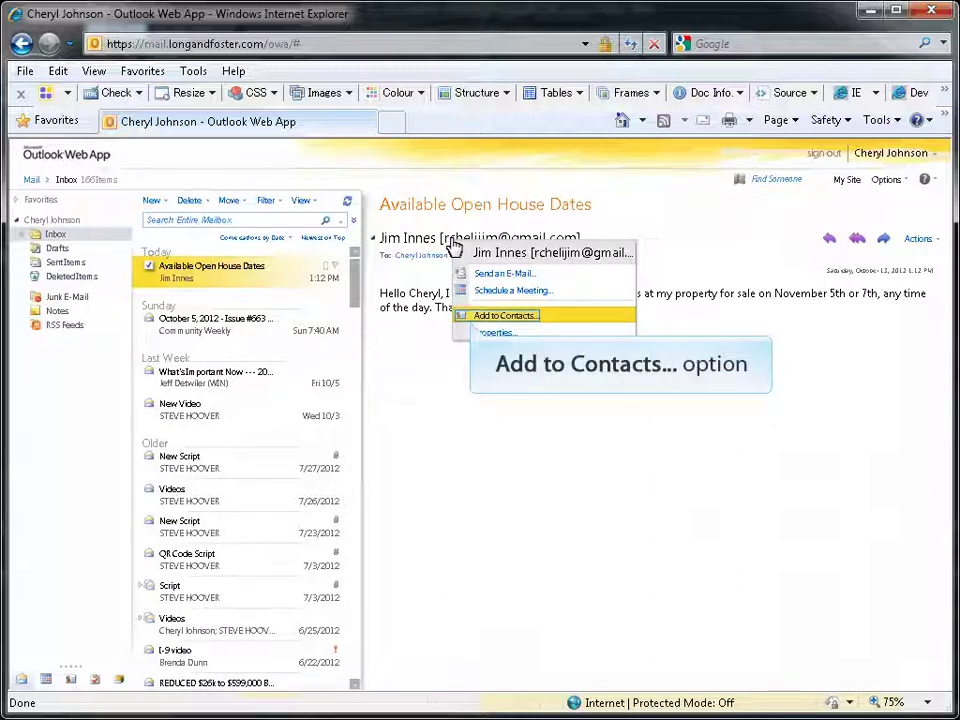
click(505, 316)
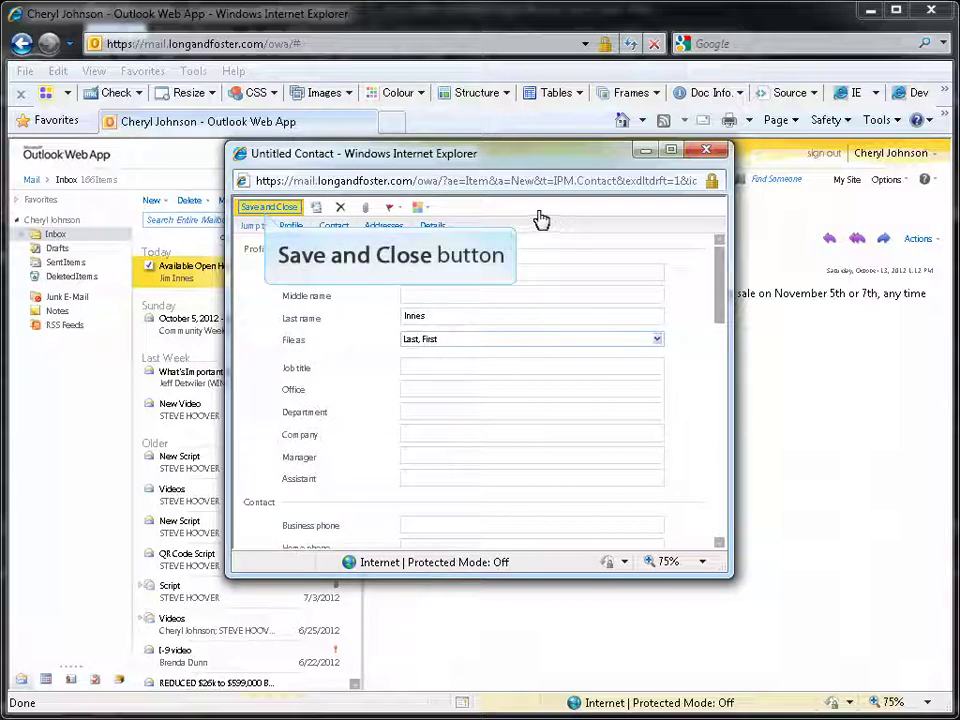
- Save the open house message's sender as a new contact
click(268, 207)
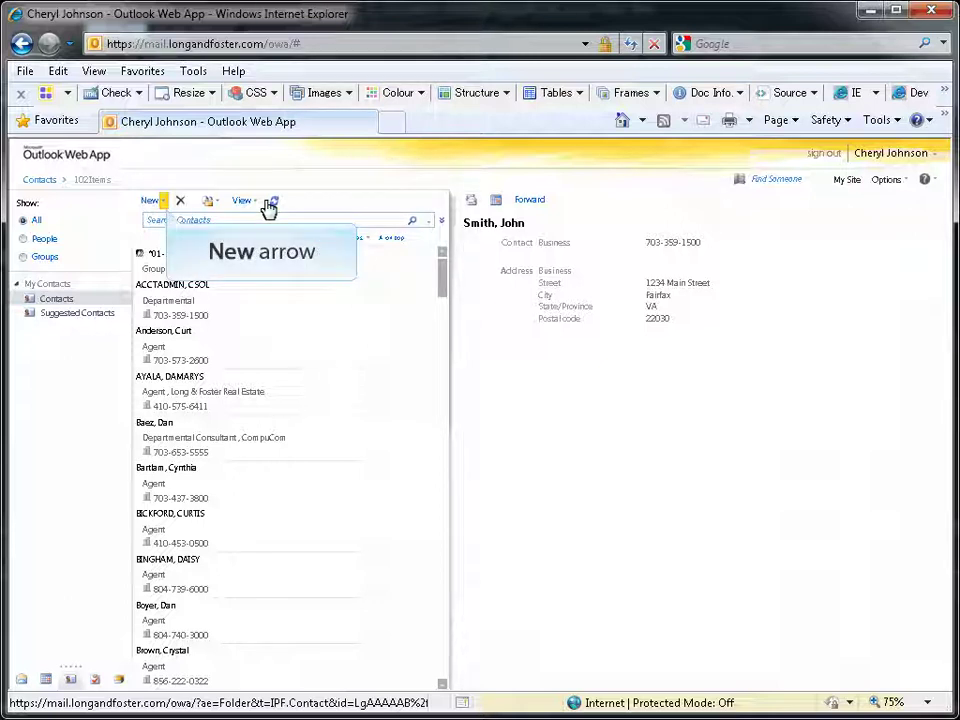
- Create a new contact group from the New menu
click(165, 204)
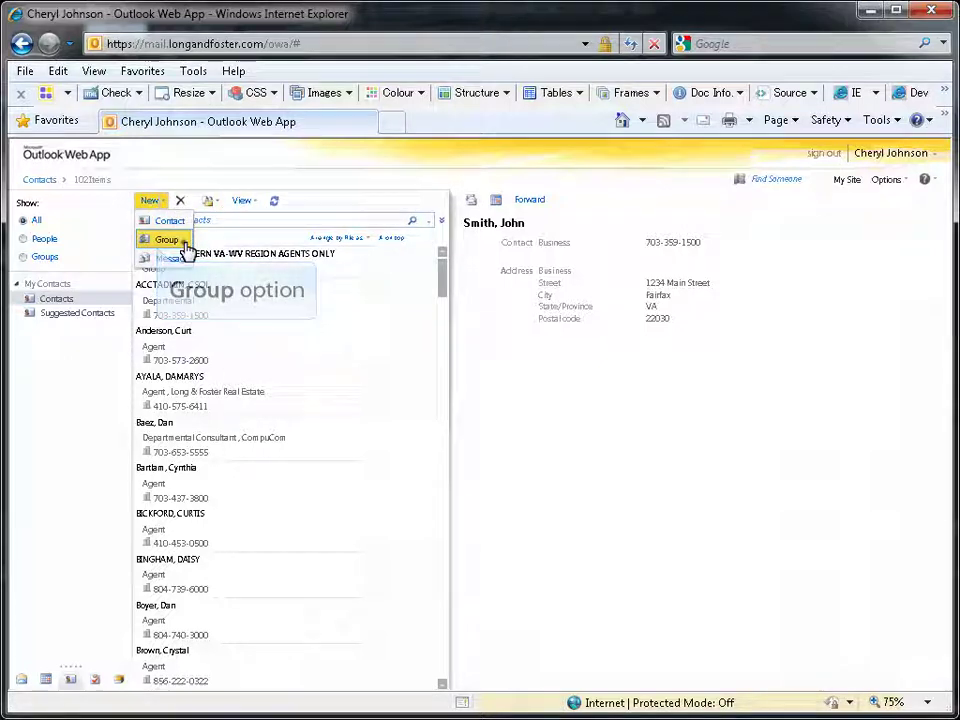
click(167, 240)
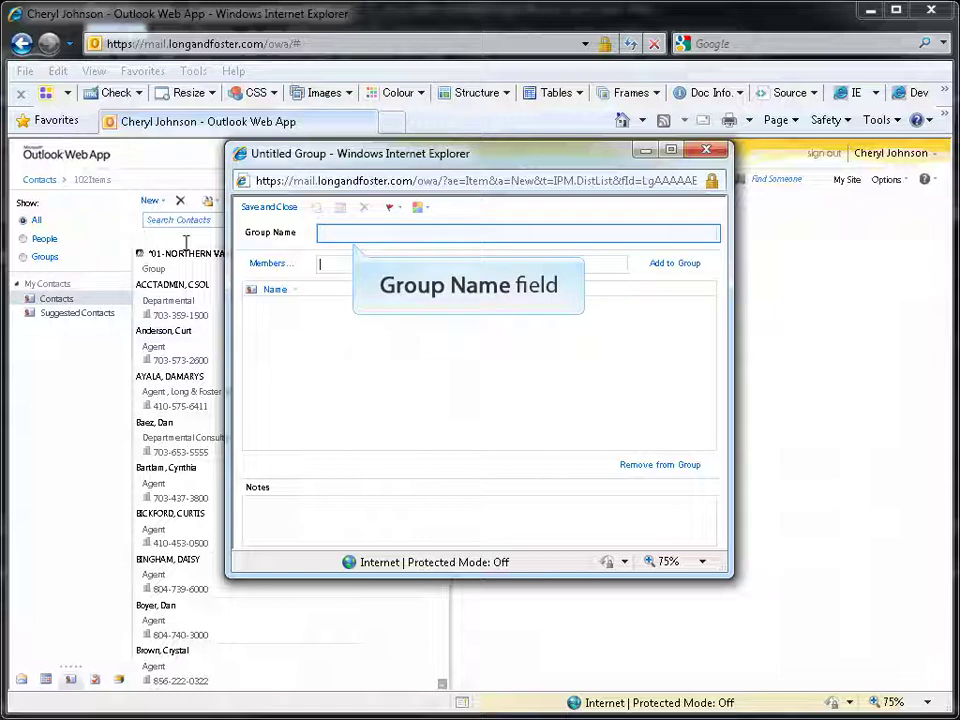
- Name the group Buyers and add two contacts as members by typing their names
click(390, 233)
text(B)
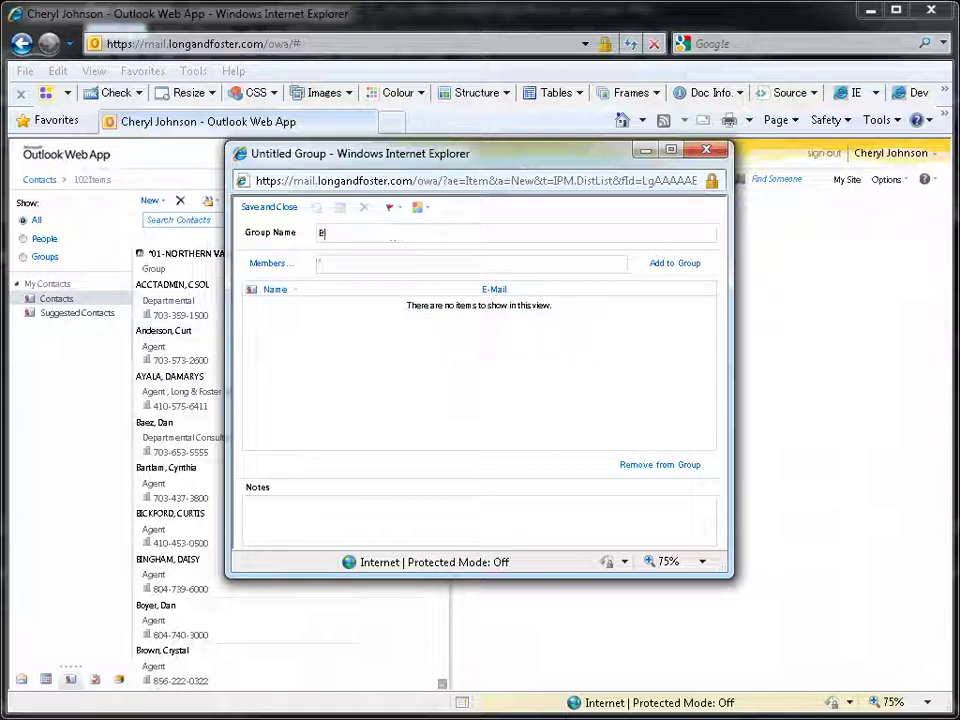
text(uyers)
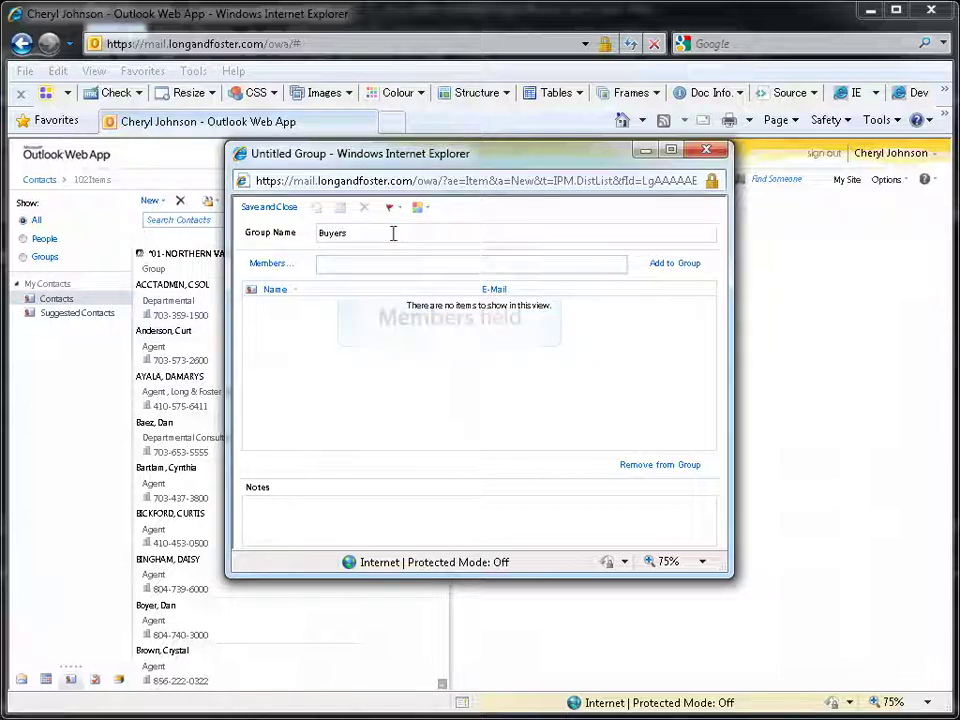
key(Tab)
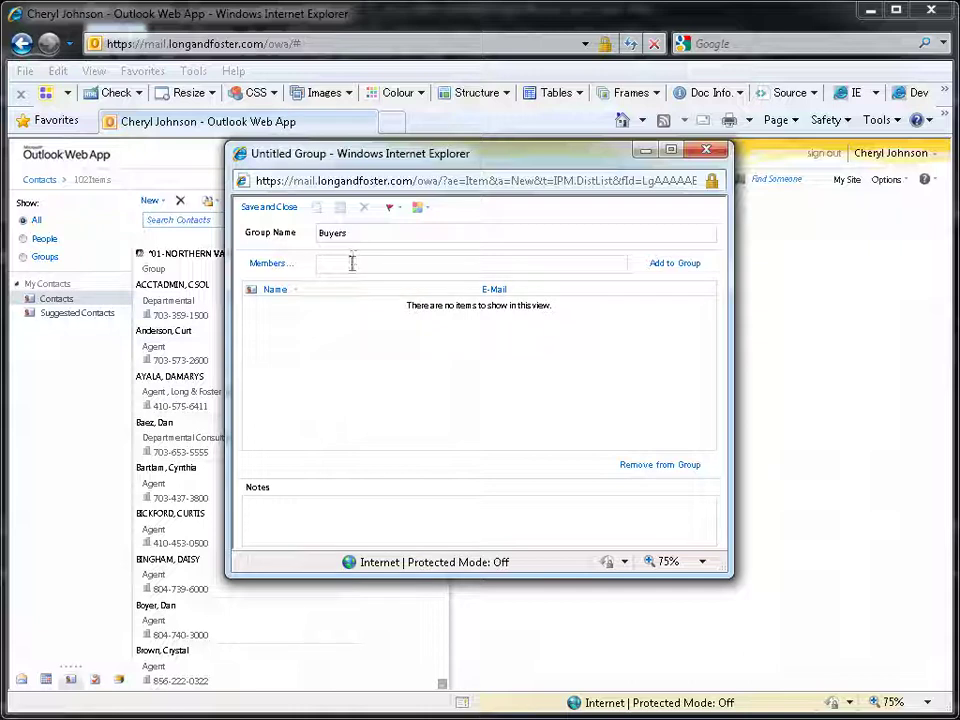
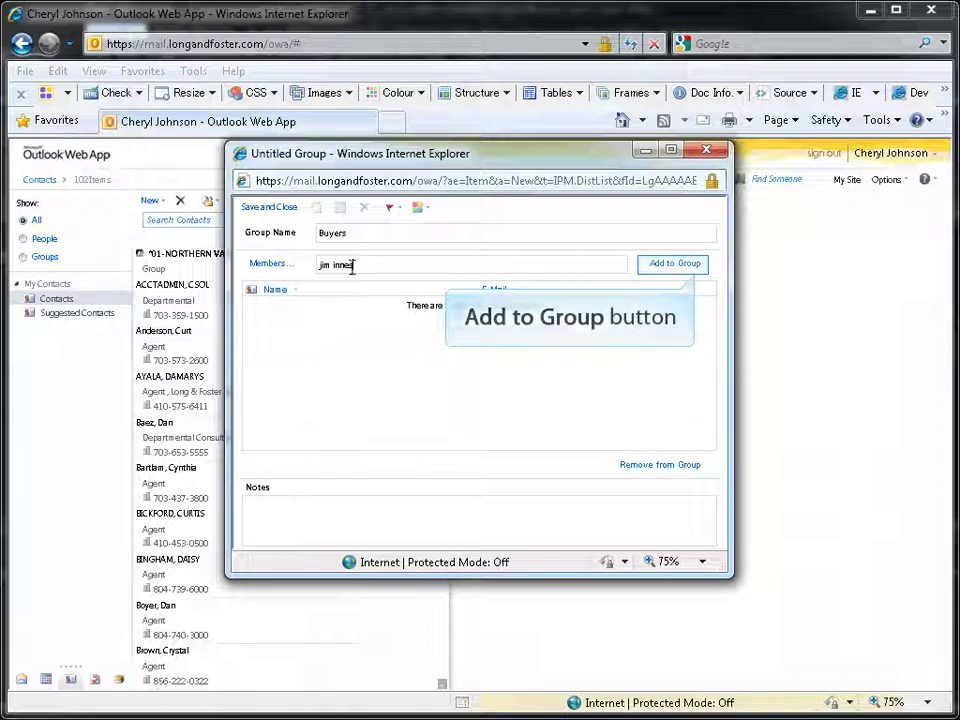
key(Return)
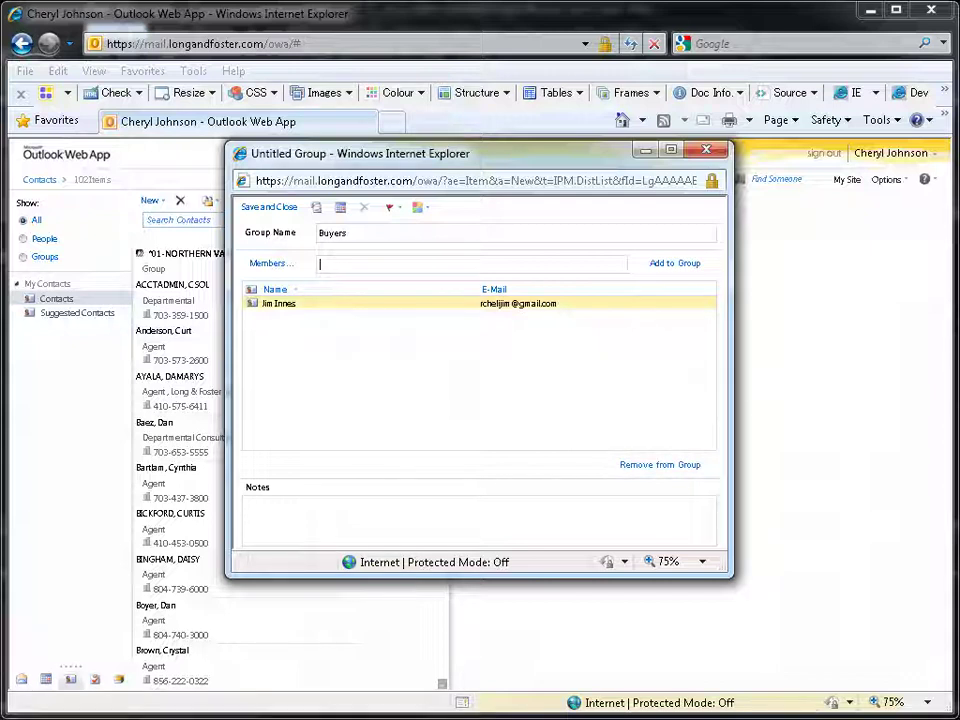
text(johnat)
key(Return)
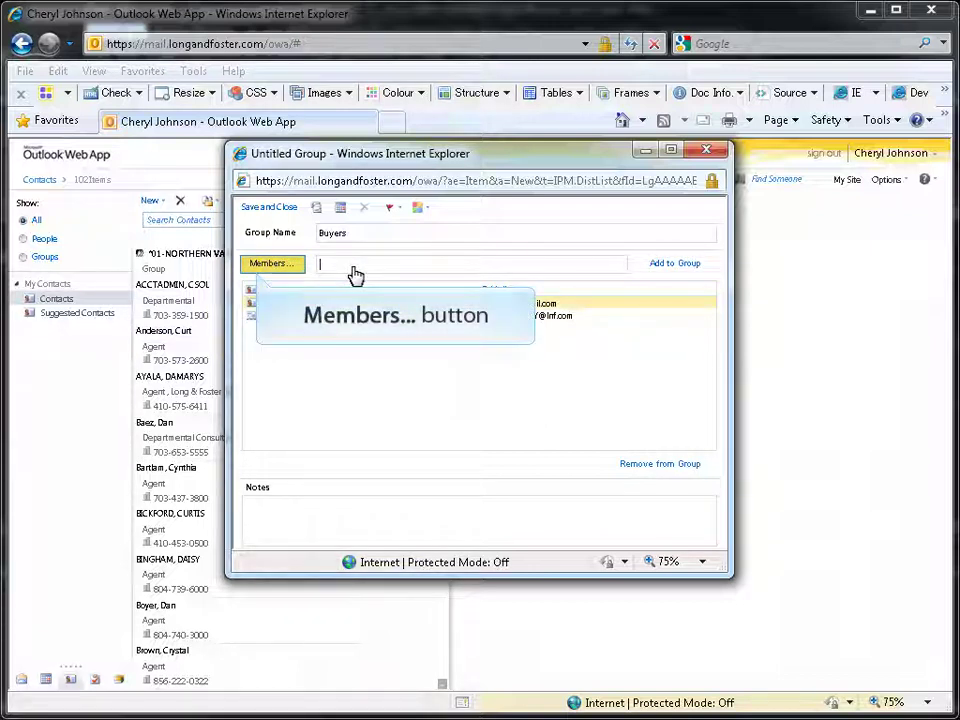
- Search the address book for 'buy' and pick the matching contact as a member
click(274, 266)
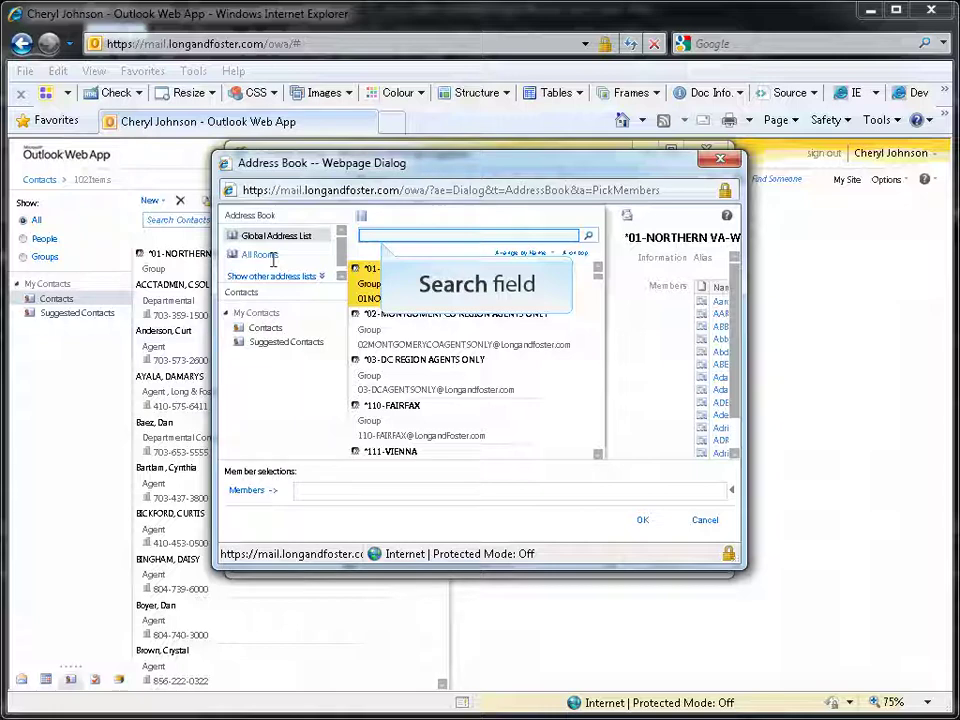
click(417, 234)
text(buy)
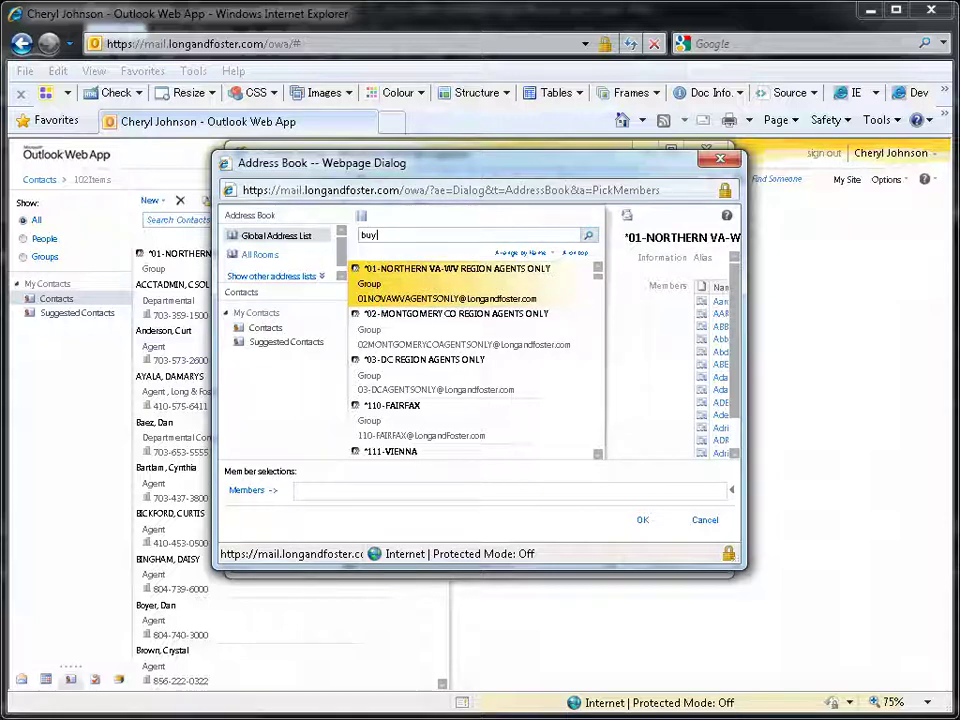
key(Return)
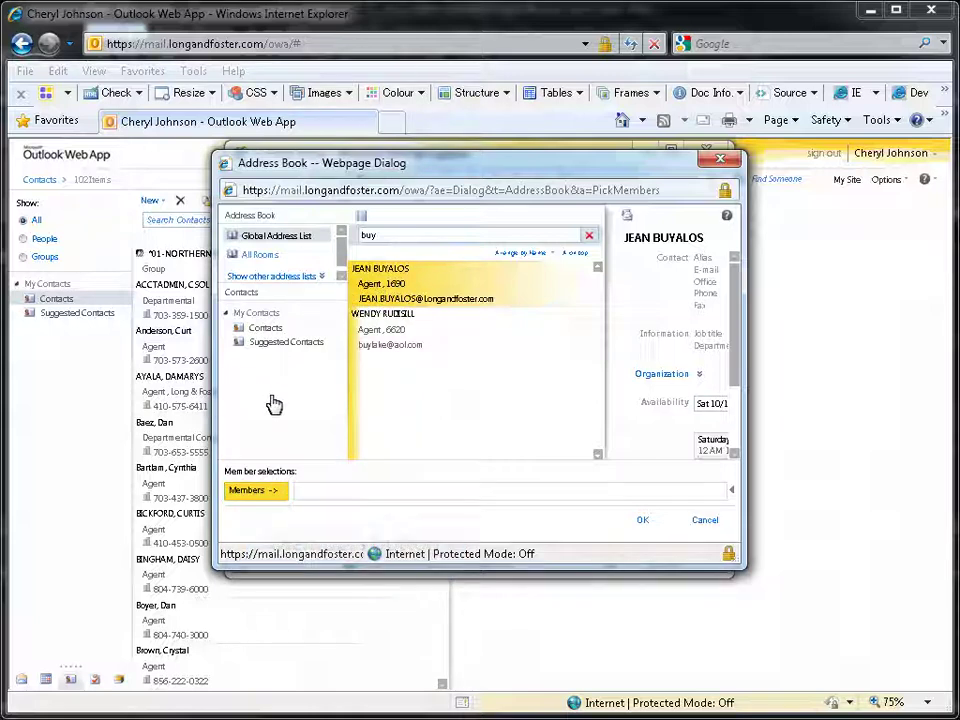
click(261, 496)
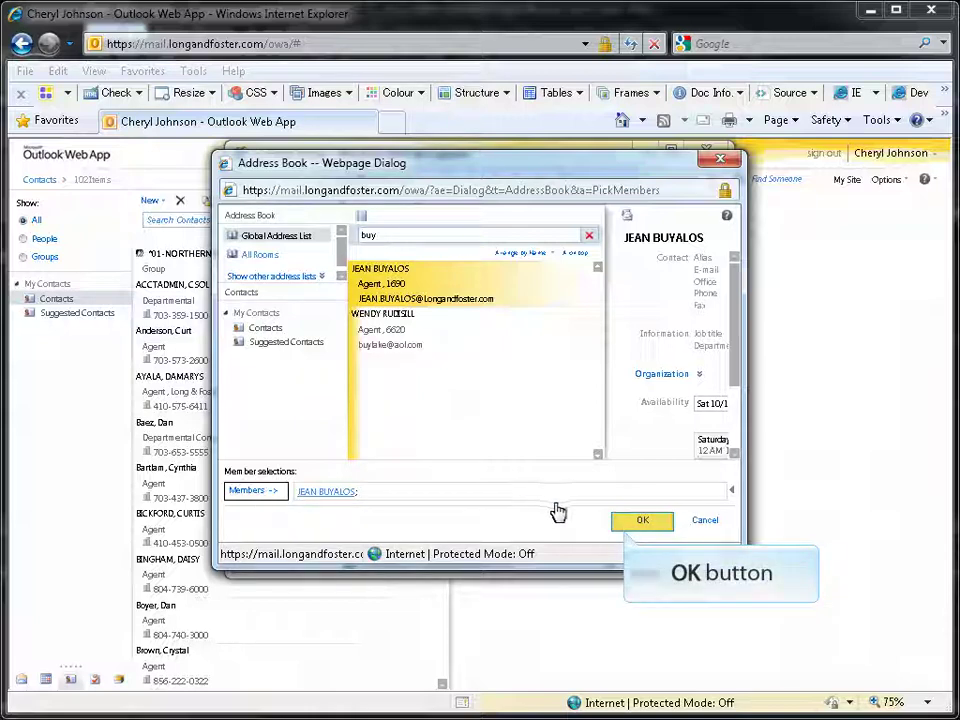
click(640, 524)
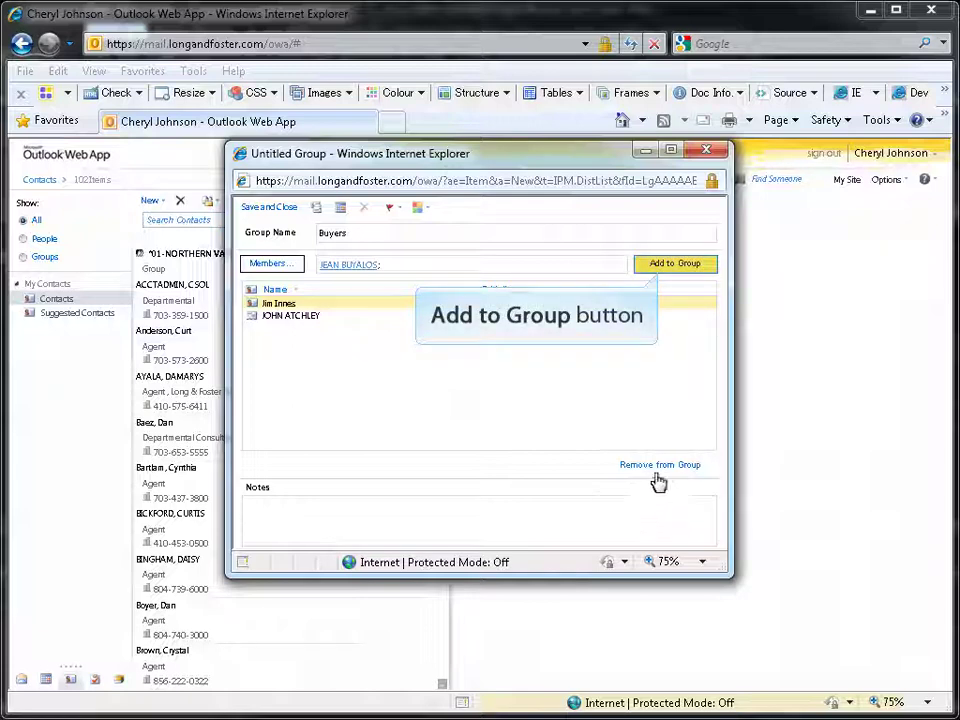
- Add the selected contact to the Buyers member list, making three members
click(667, 266)
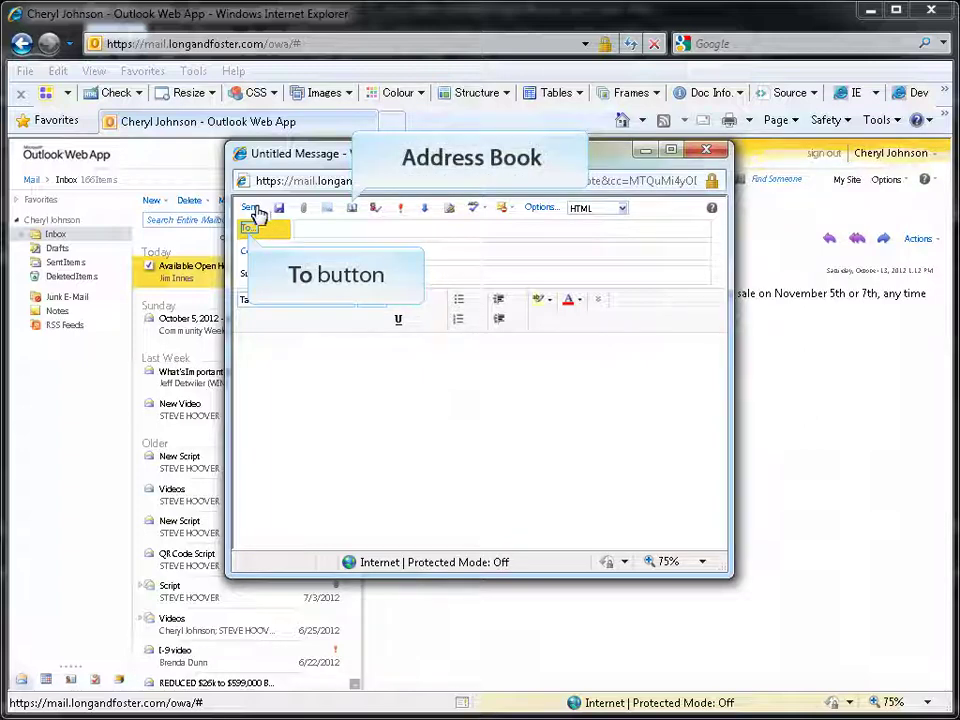
- Address the message To the Buyers group, found by searching personal Contacts for 'buyers'
click(249, 233)
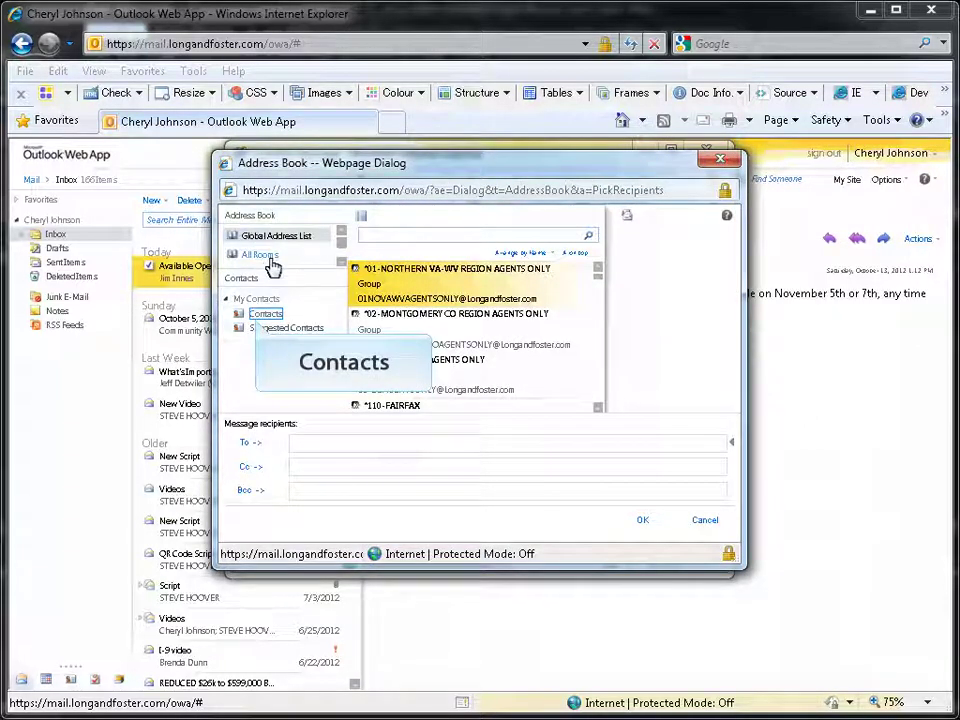
click(272, 315)
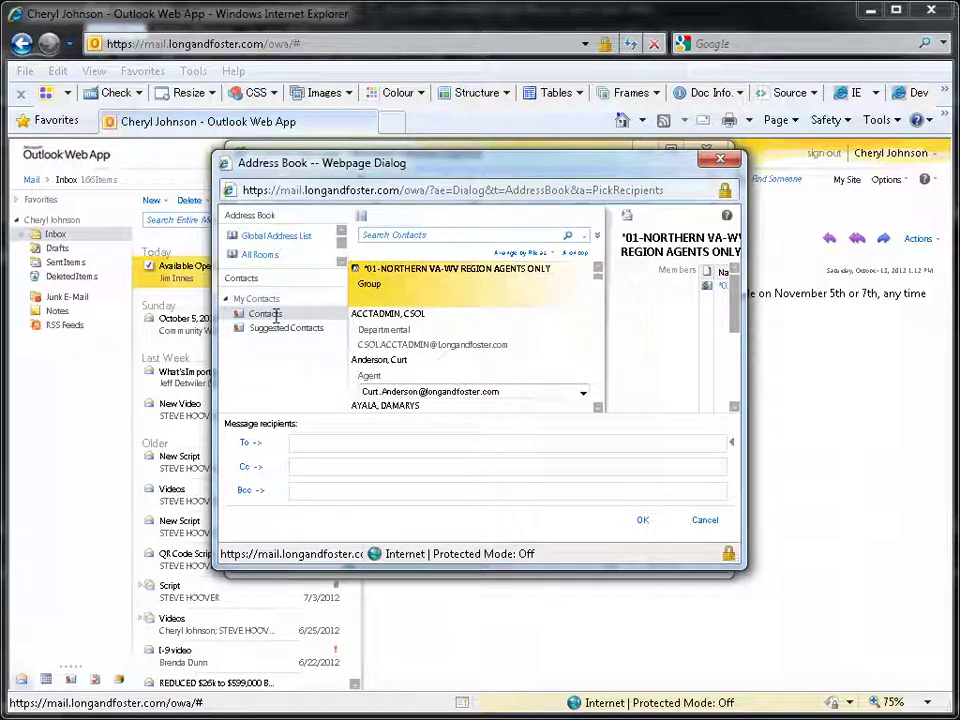
click(480, 235)
text(buyers)
key(Return)
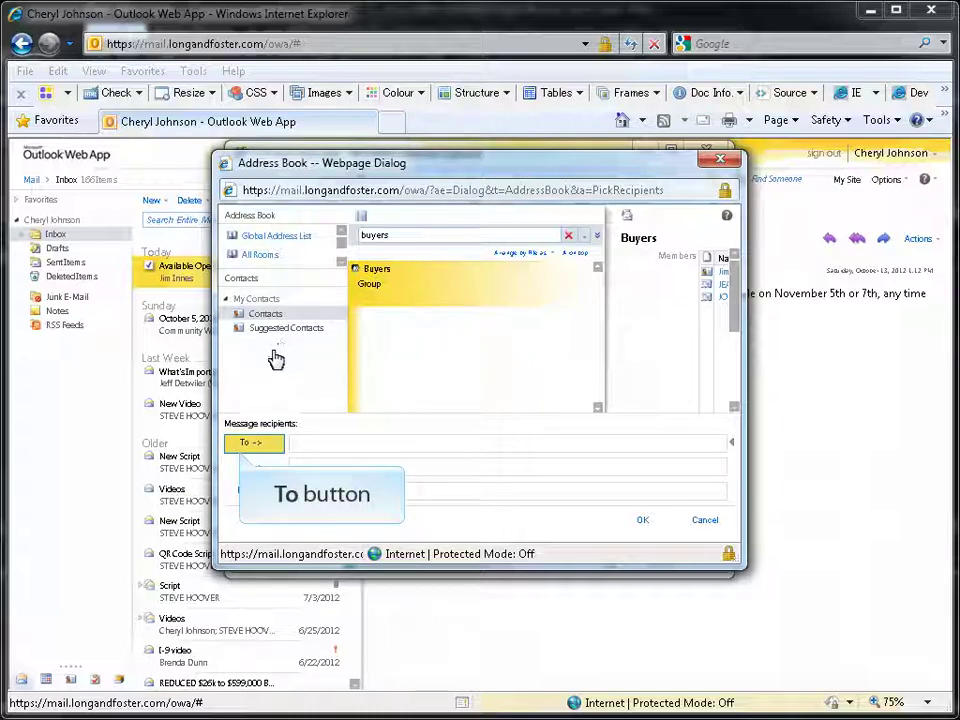
click(258, 444)
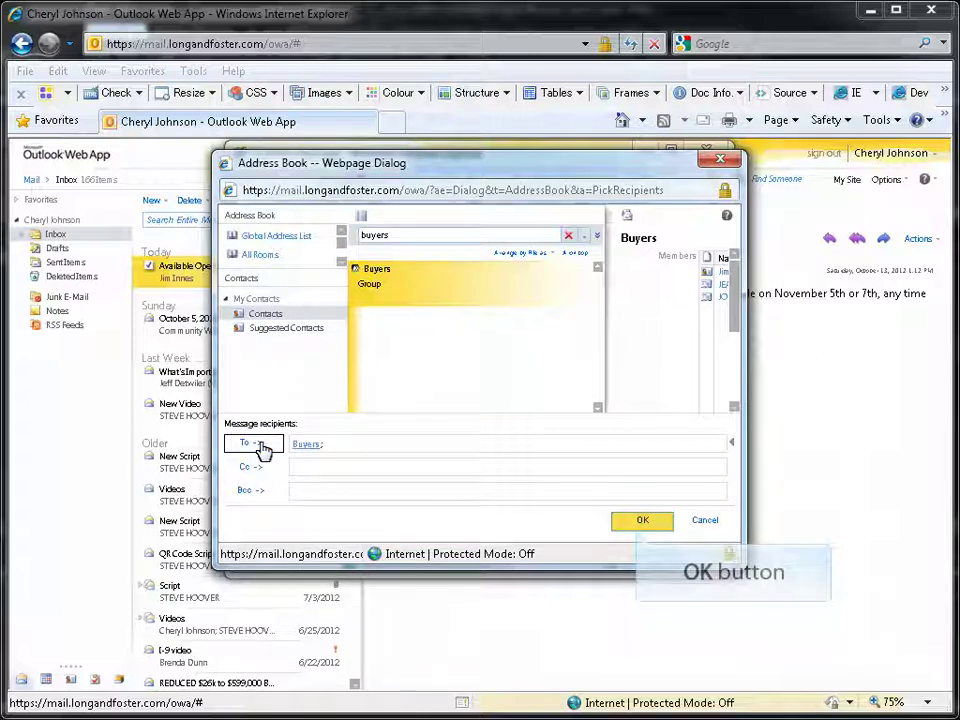
click(641, 520)
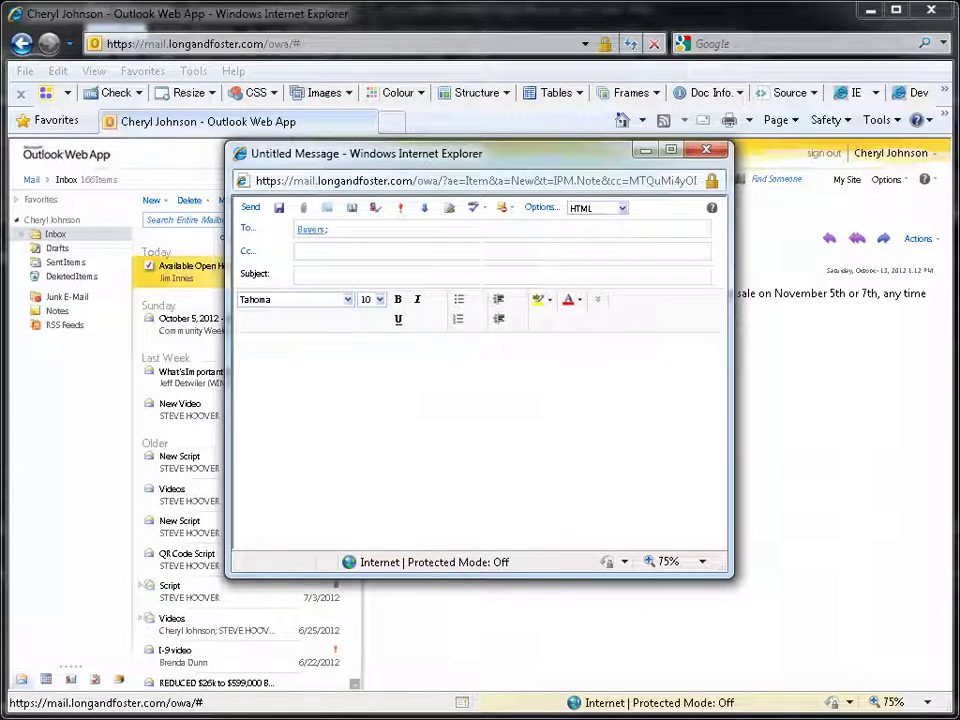